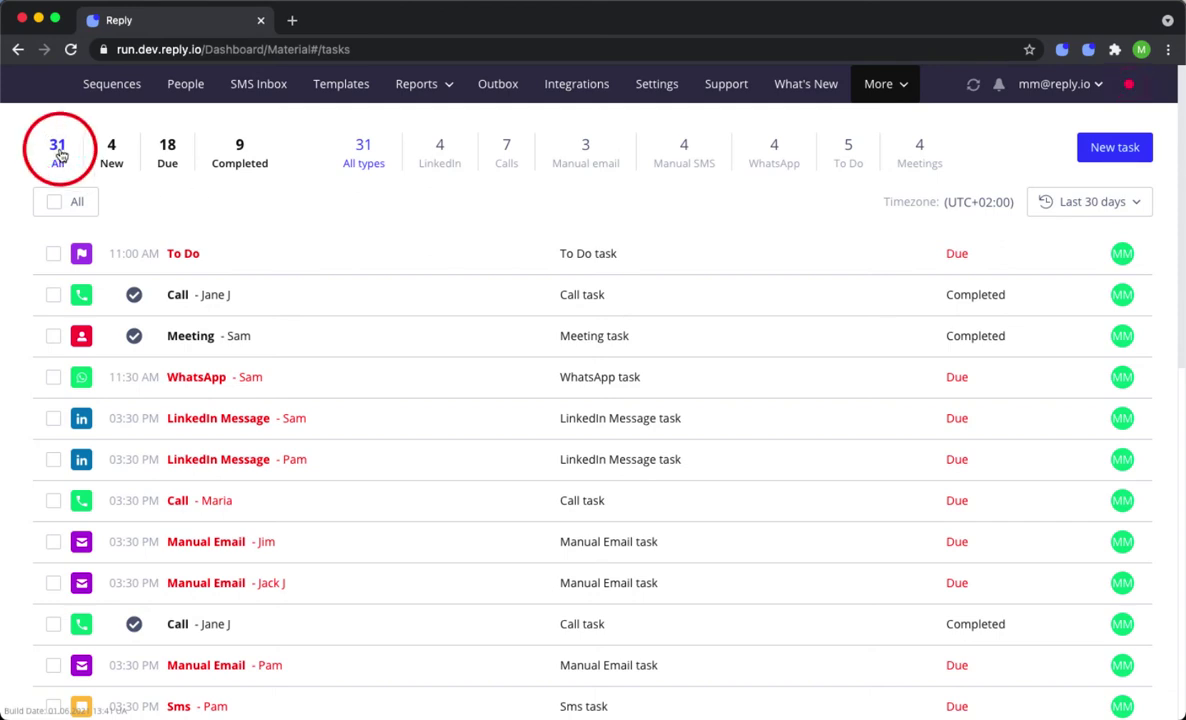
Step: Show only the Call tasks and check the date range options without changing them
left_click(503, 160)
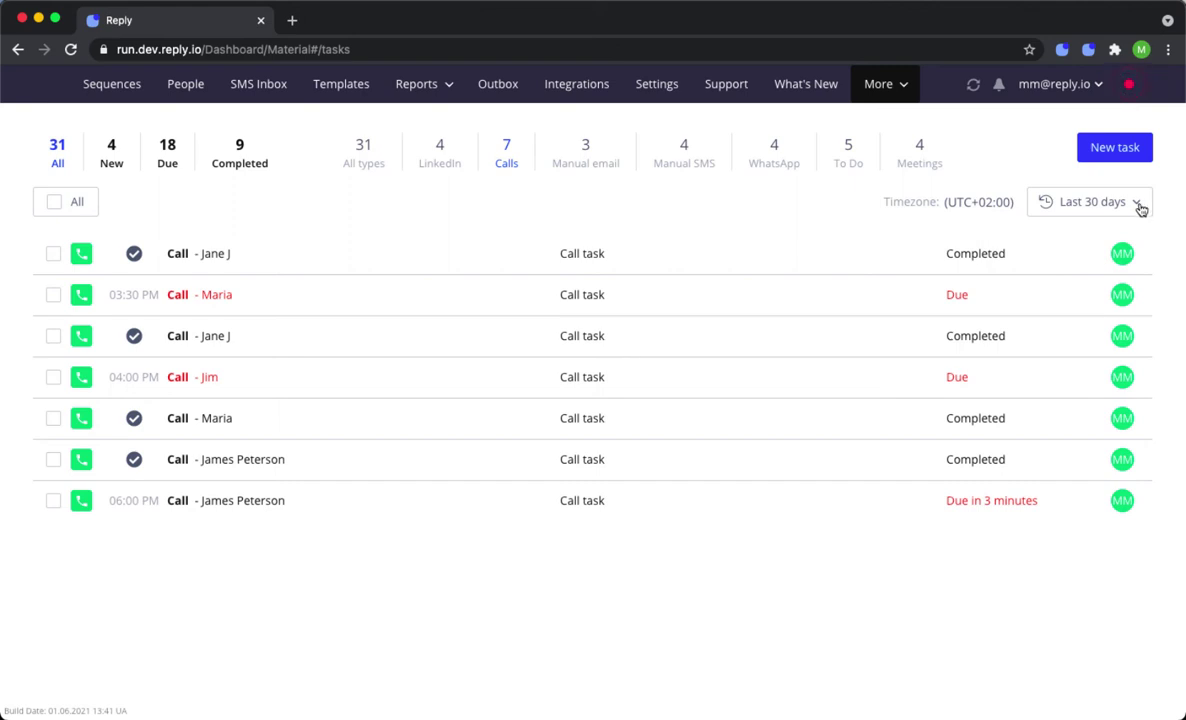
left_click(1142, 206)
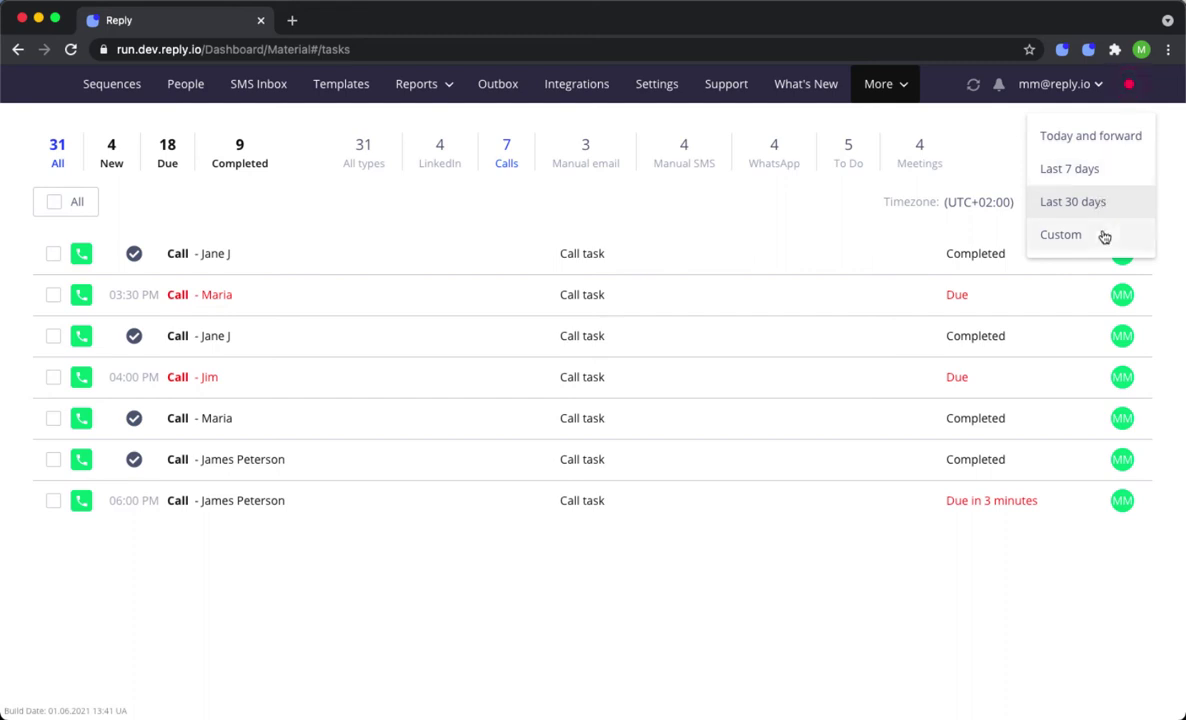
left_click(877, 234)
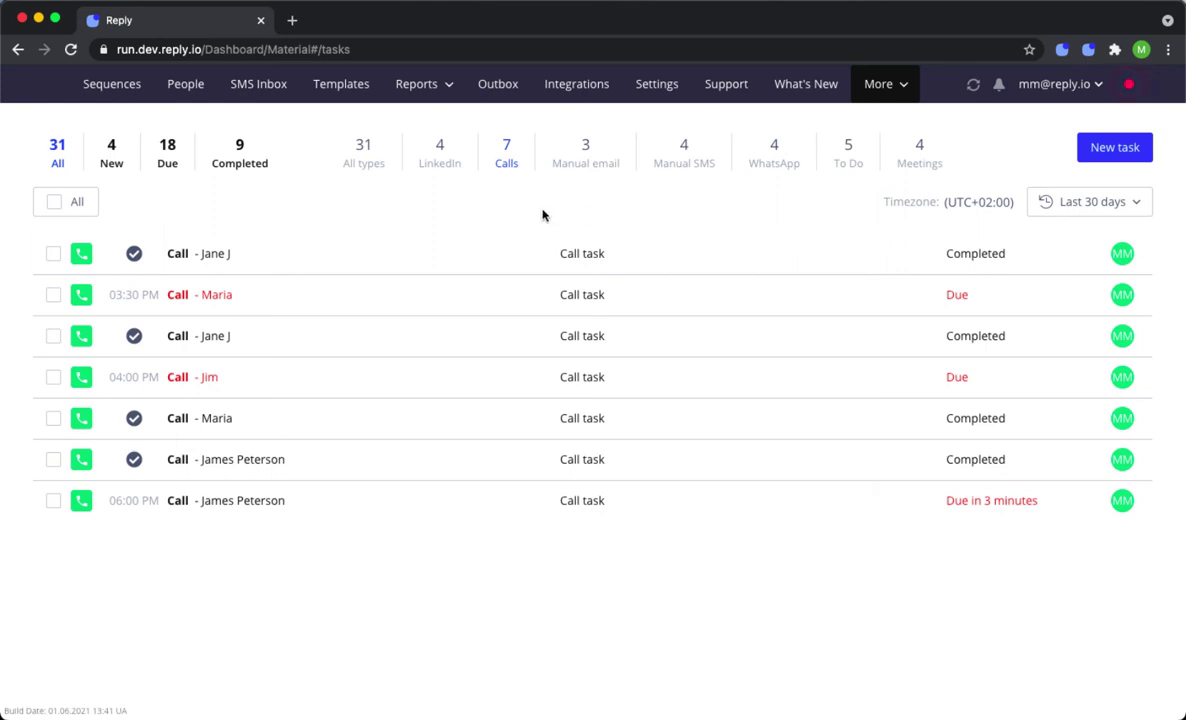
Step: Switch to LinkedIn tasks, limit the range to Last 7 days, and tick the two SMS tasks
left_click(445, 168)
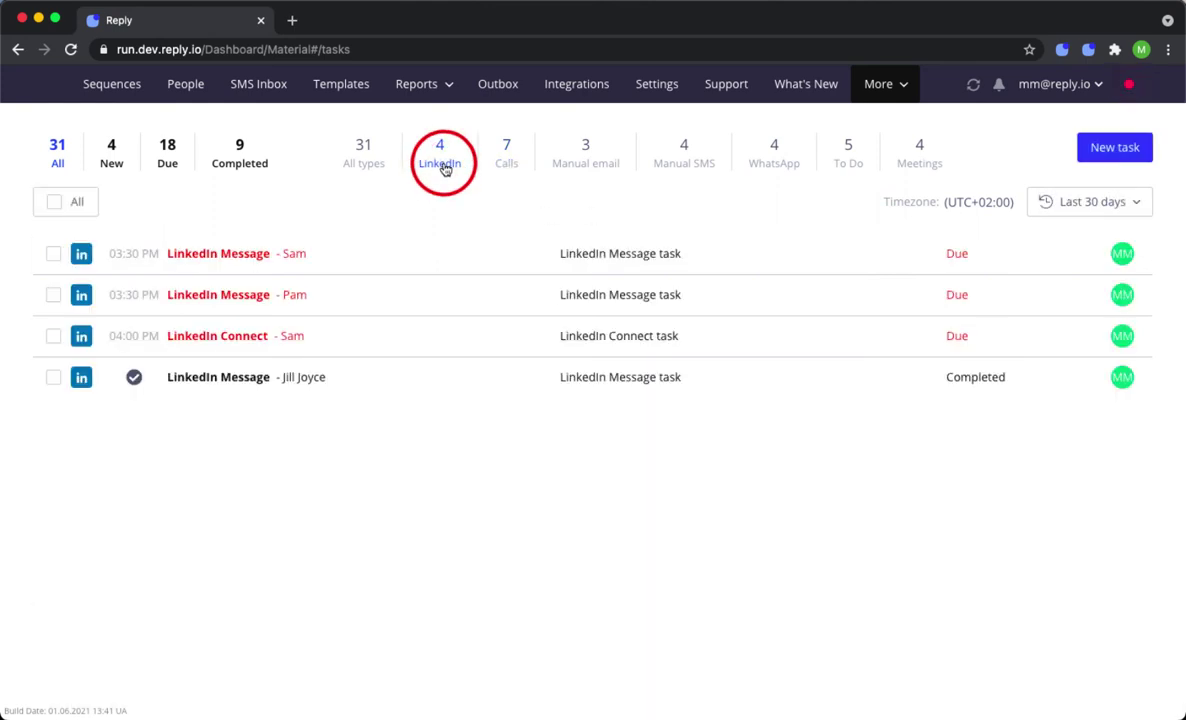
left_click(1138, 205)
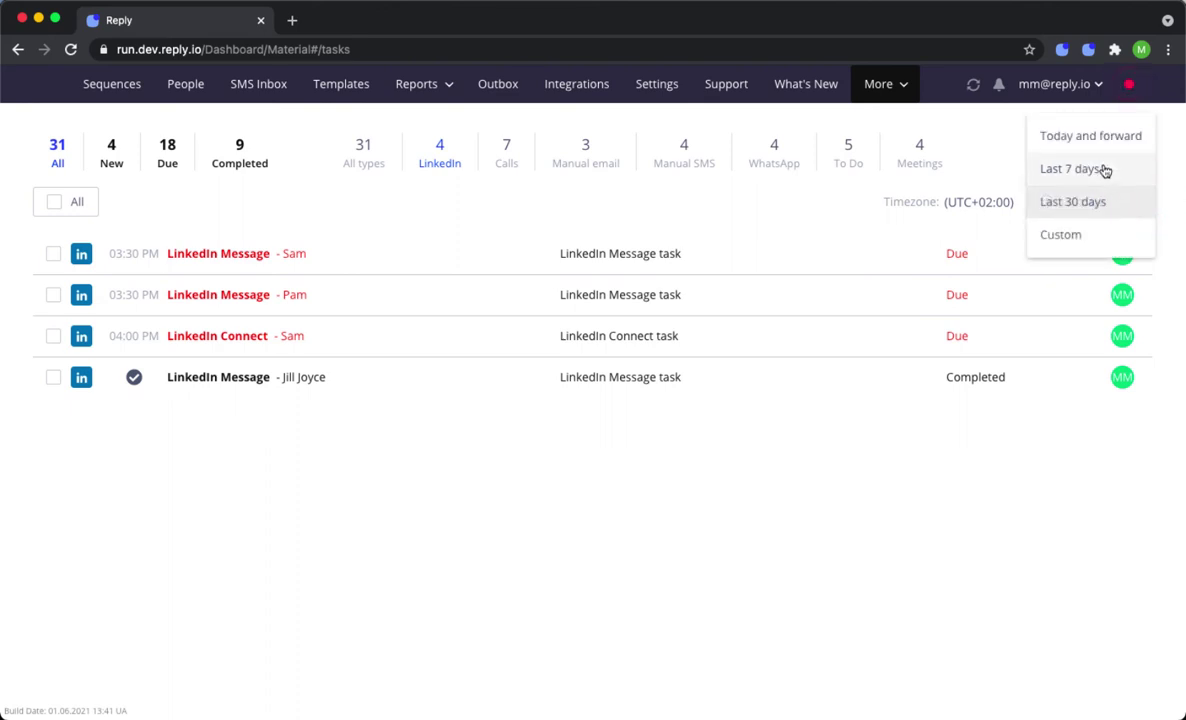
left_click(1104, 170)
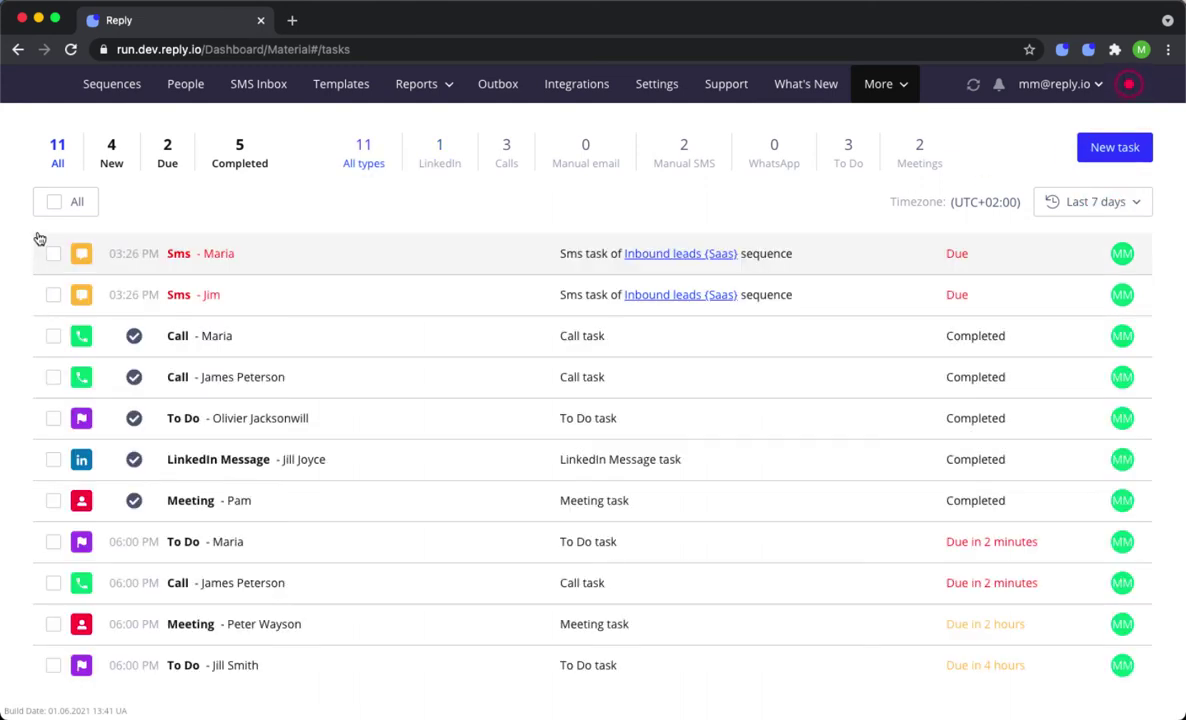
left_click(53, 253)
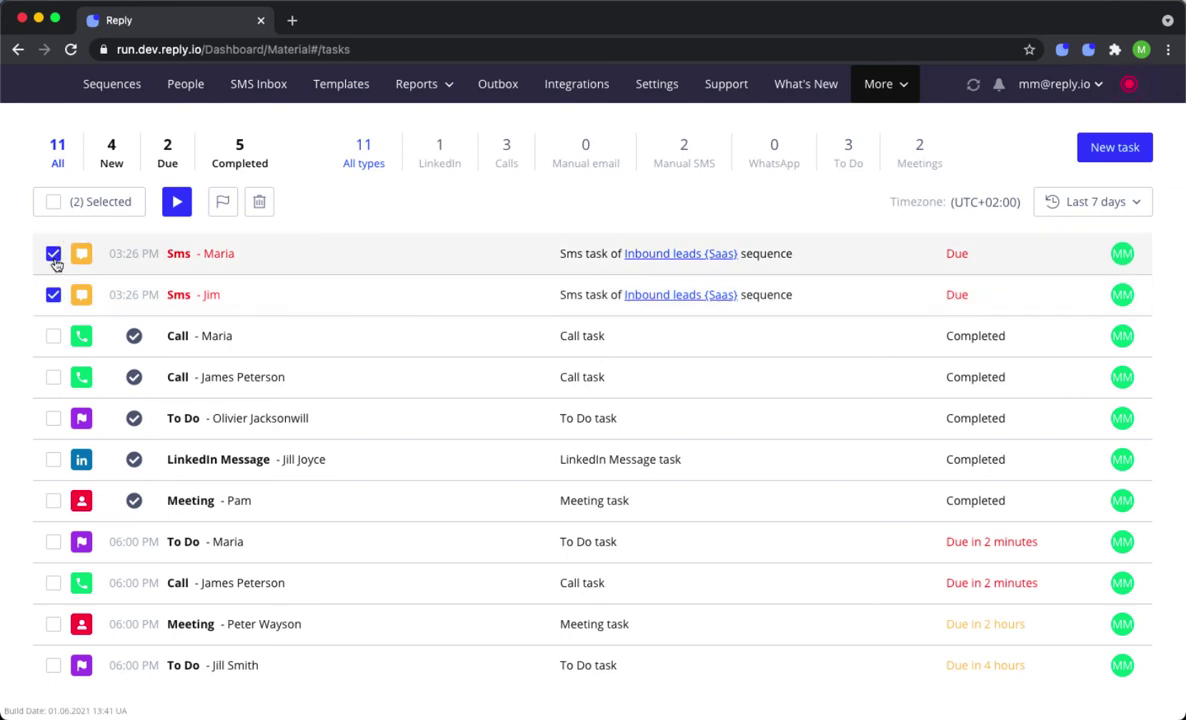
Step: Select all tasks except one SMS, one Call and the LinkedIn Message, and delete those eight
left_click(53, 254)
left_click(52, 295)
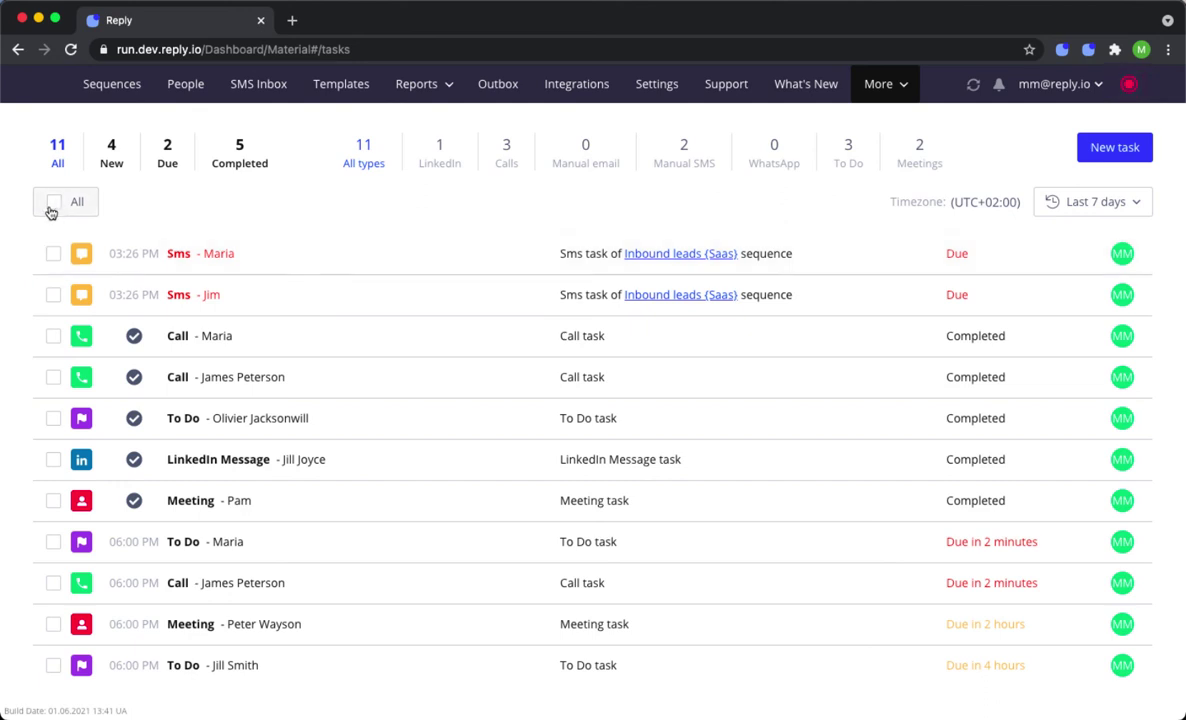
left_click(54, 204)
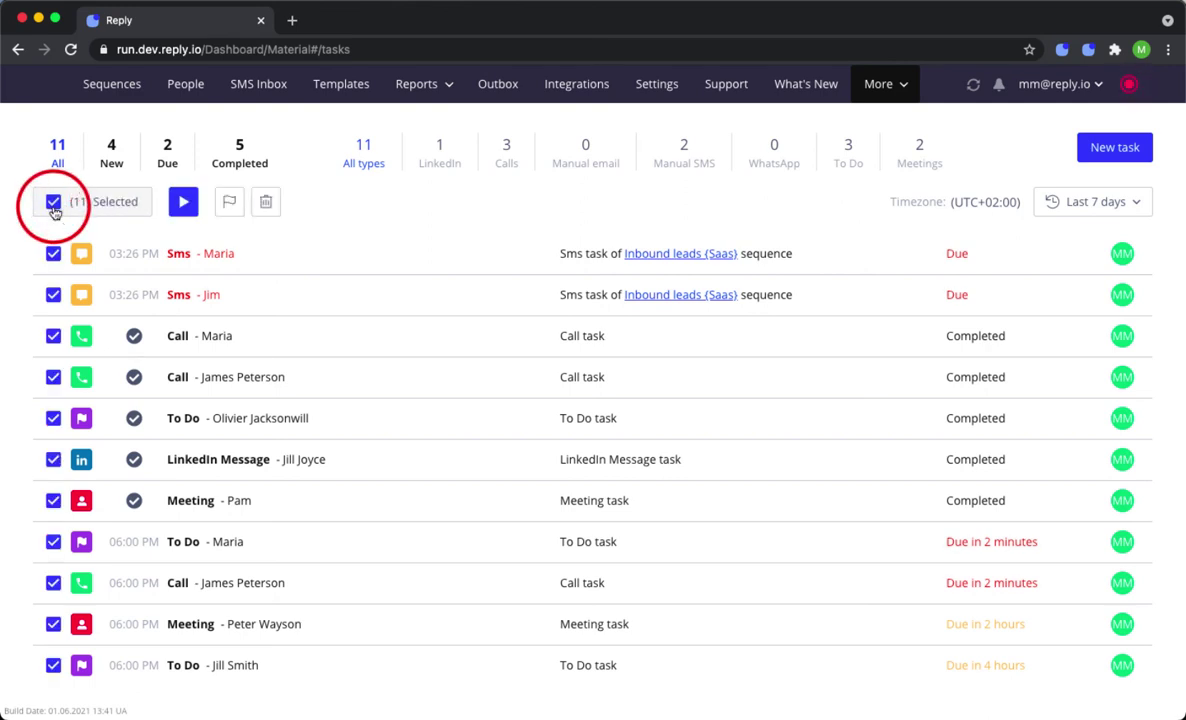
left_click(53, 295)
left_click(53, 377)
left_click(53, 461)
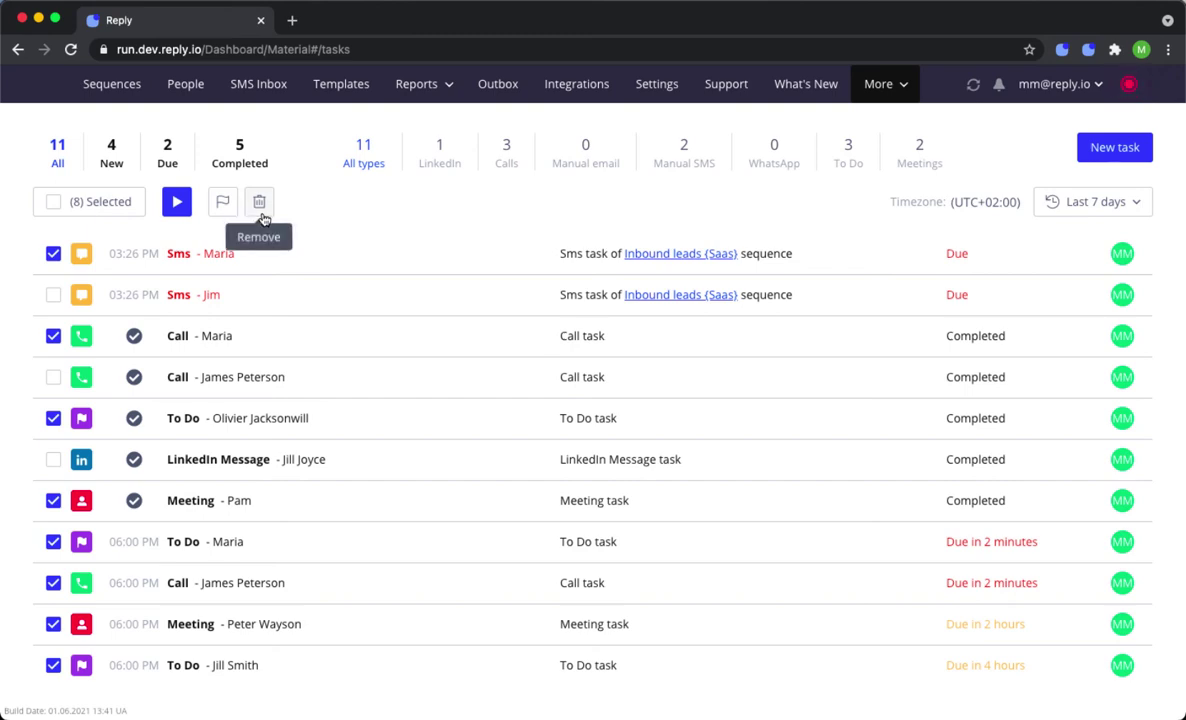
left_click(260, 206)
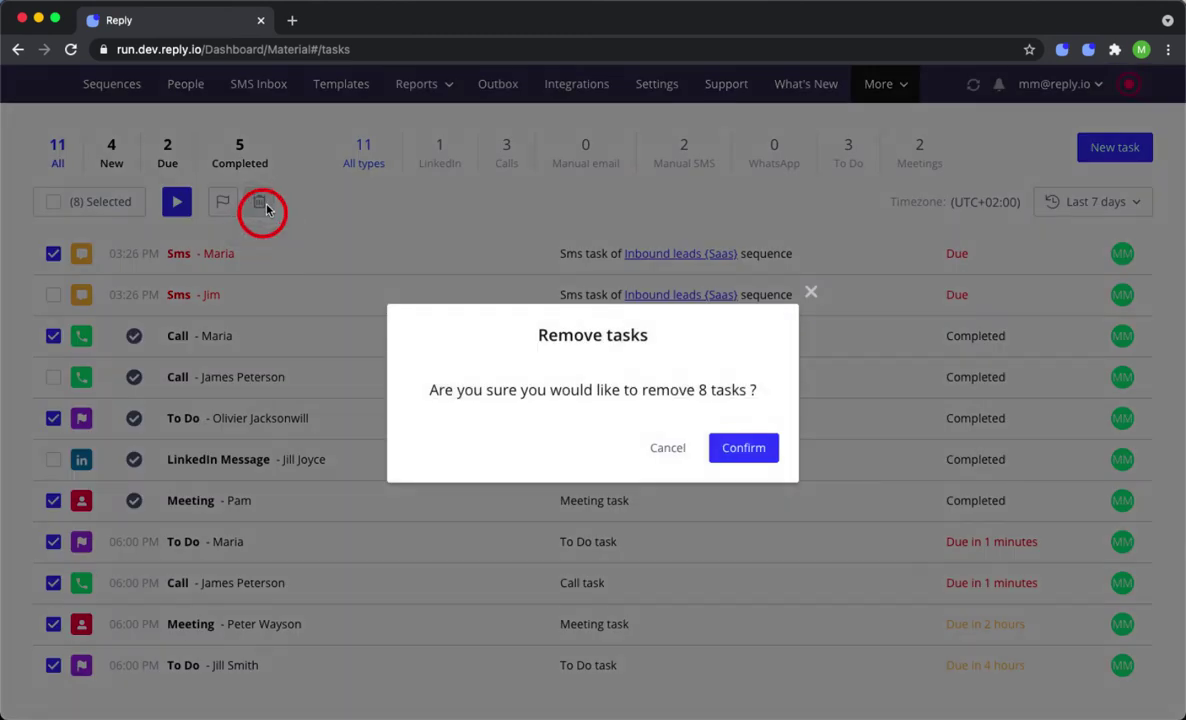
left_click(737, 452)
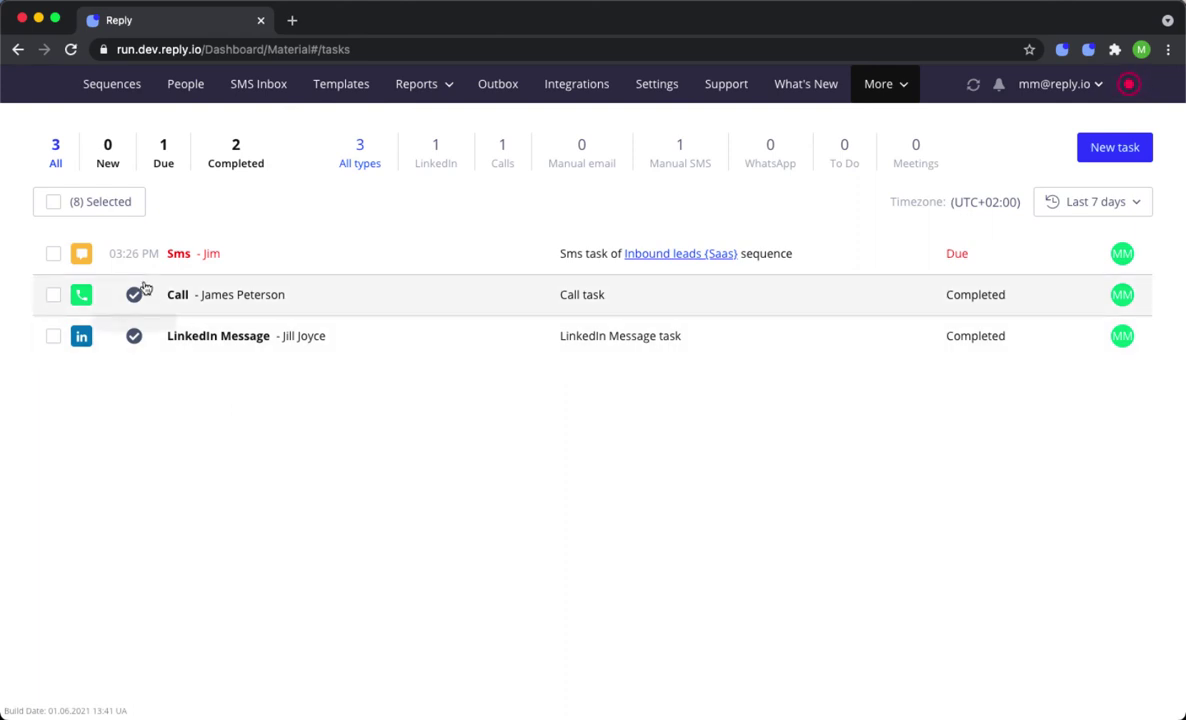
mouse_move(133, 256)
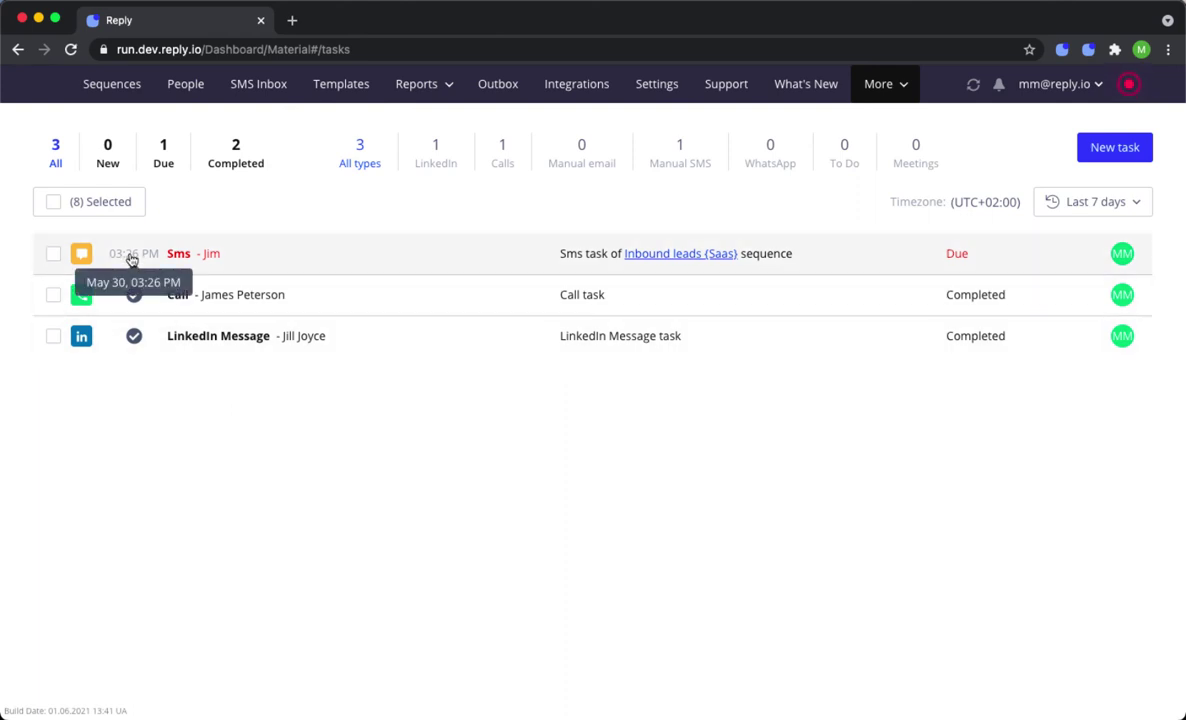
left_click(129, 257)
left_click(668, 341)
left_click(693, 383)
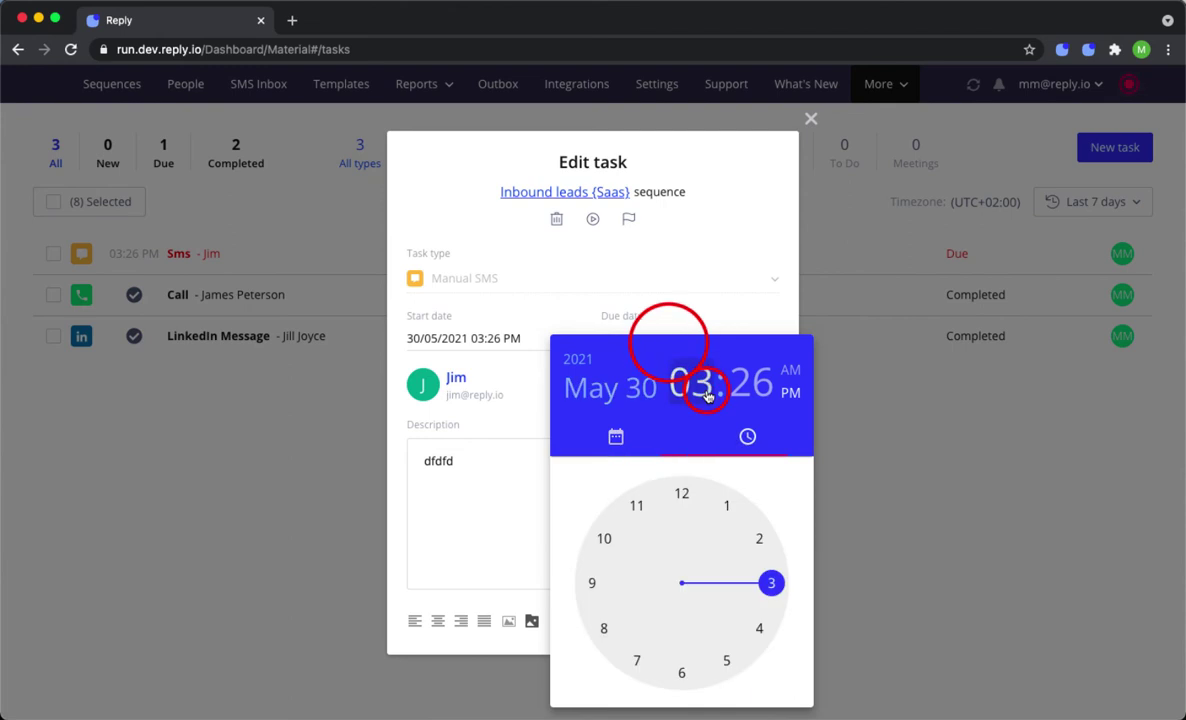
left_click(638, 662)
left_click(638, 662)
left_click(744, 617)
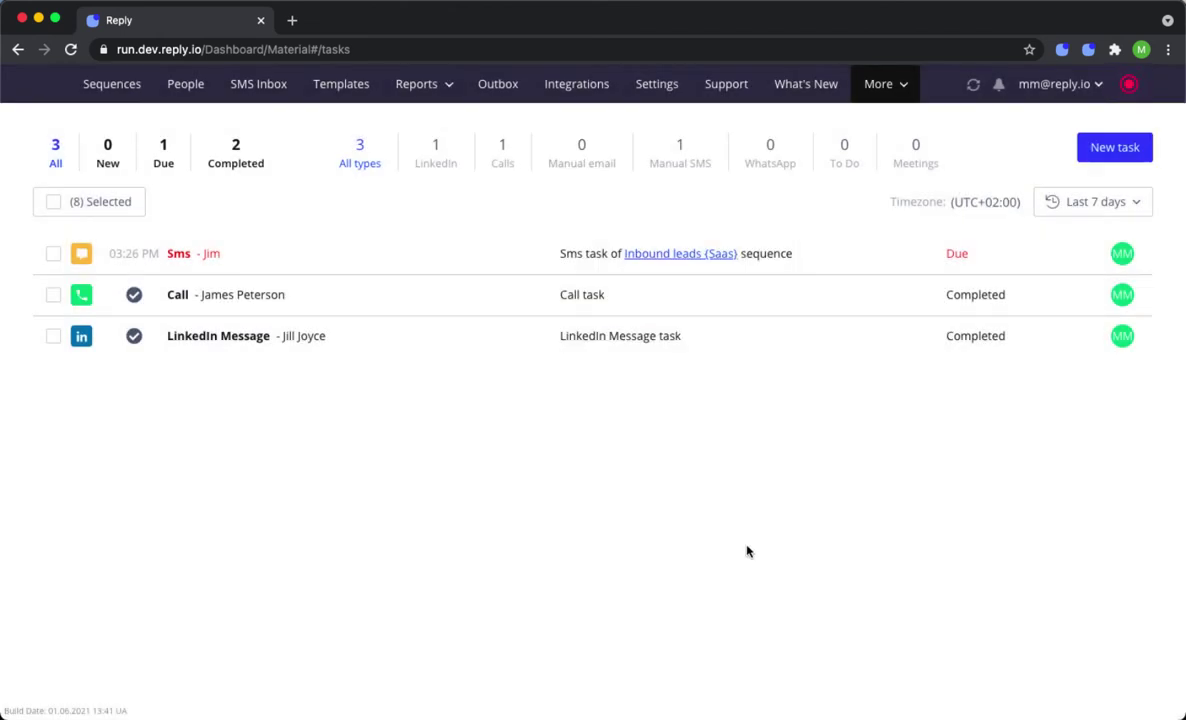
Step: Create and save a LinkedIn Connect task for the contact, starting June 2
left_click(1113, 145)
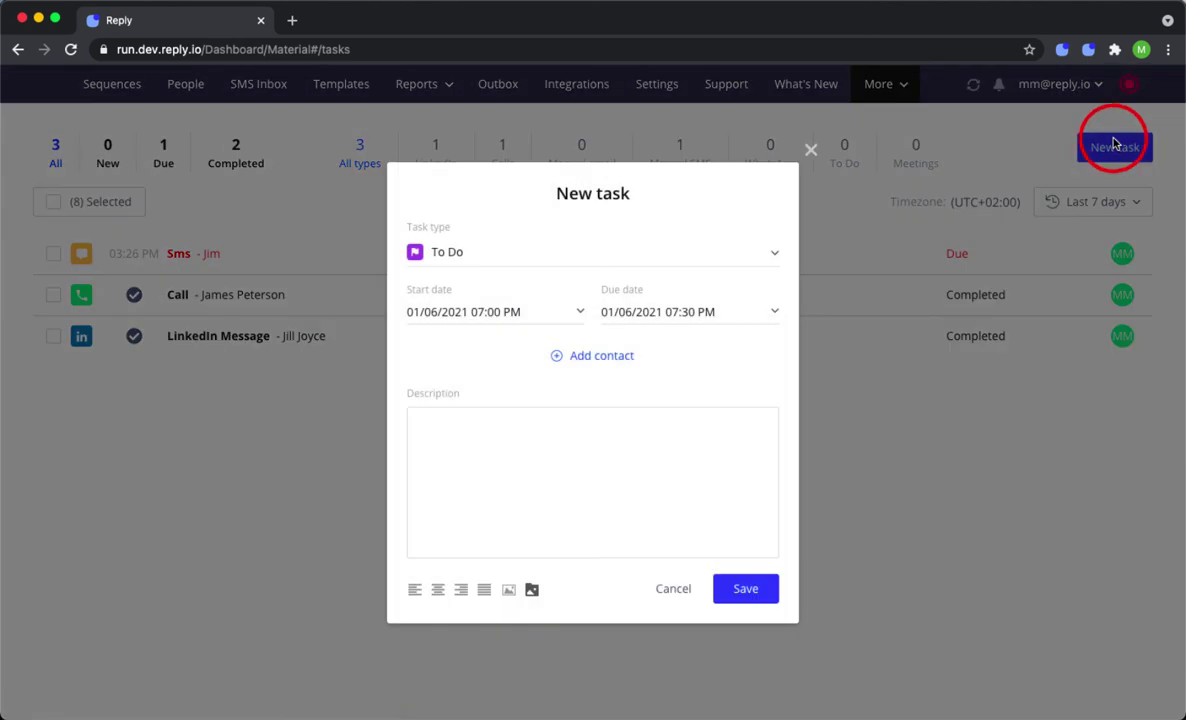
left_click(704, 258)
left_click(672, 315)
left_click(645, 286)
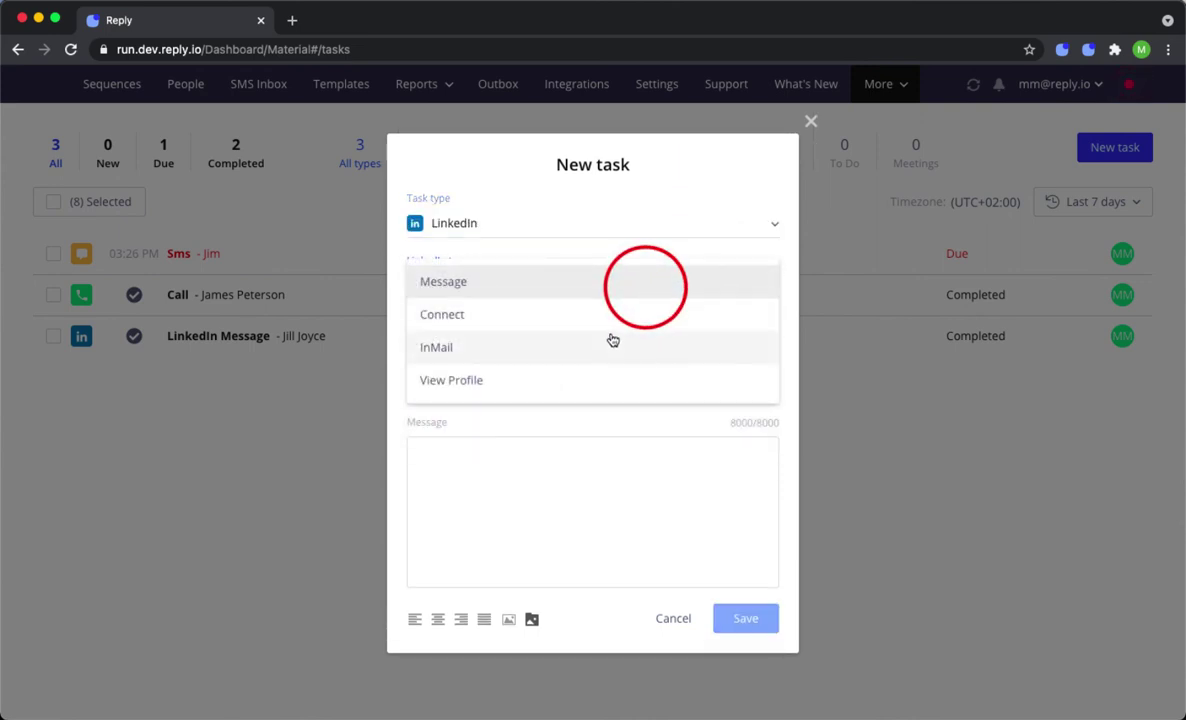
left_click(609, 314)
left_click(545, 334)
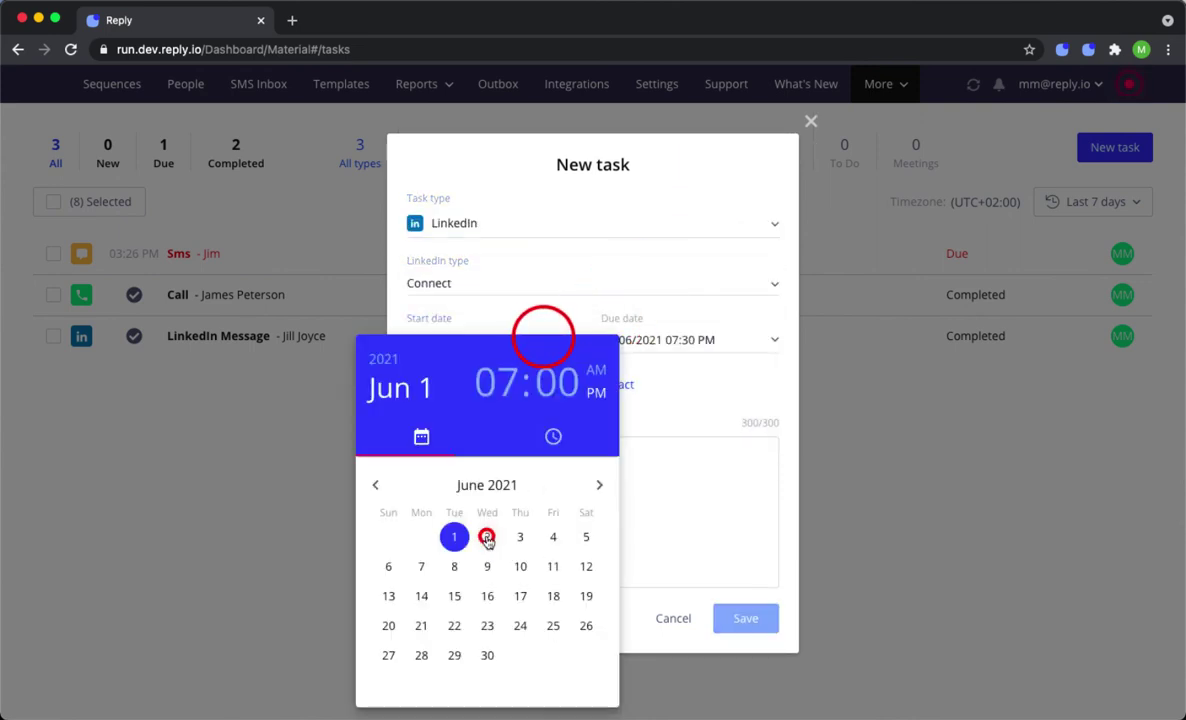
left_click(487, 538)
left_click(609, 384)
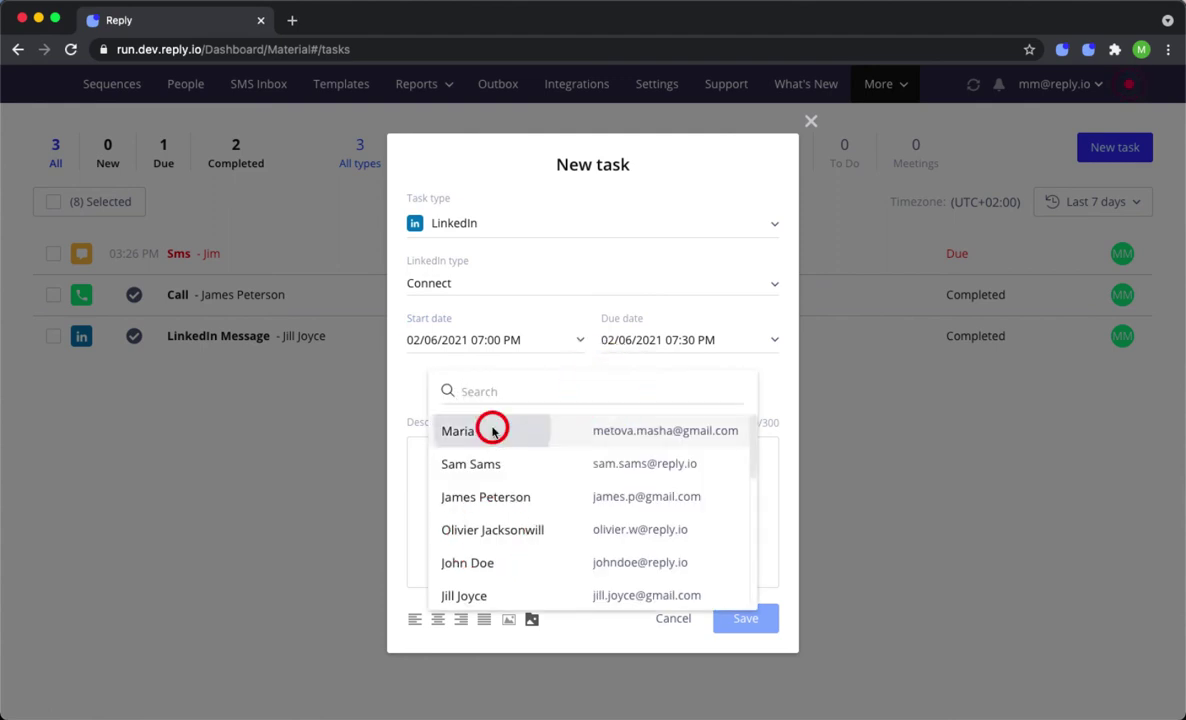
left_click(492, 430)
left_click(752, 622)
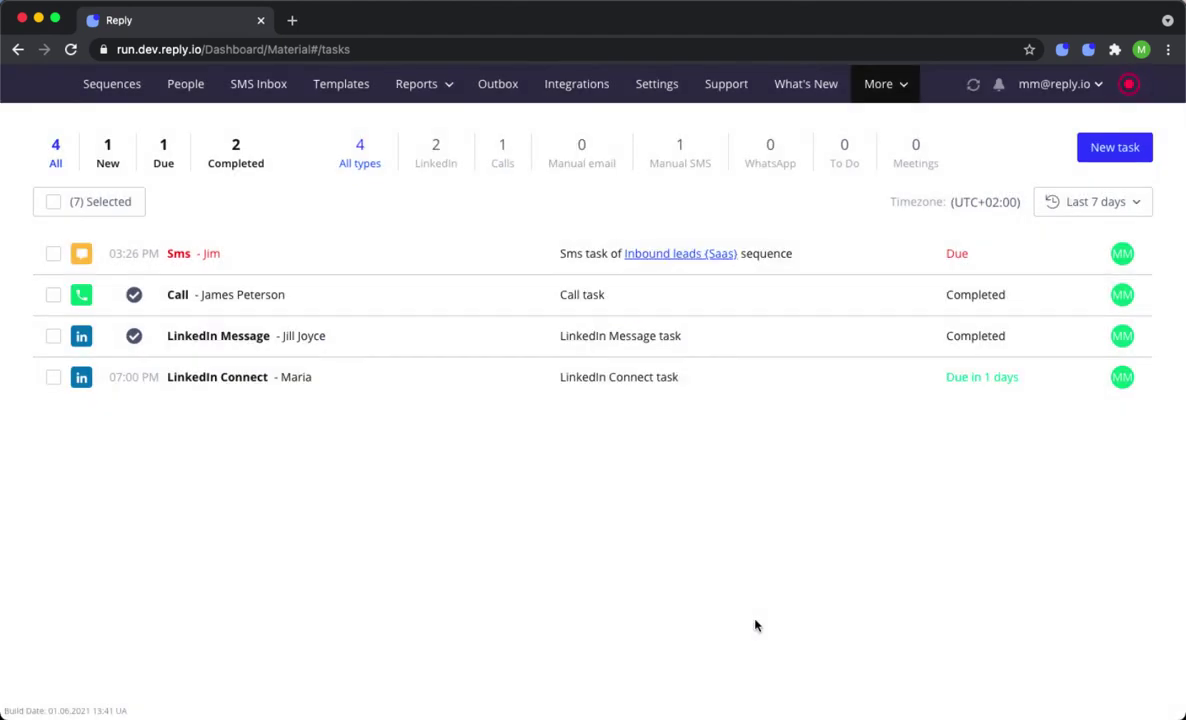